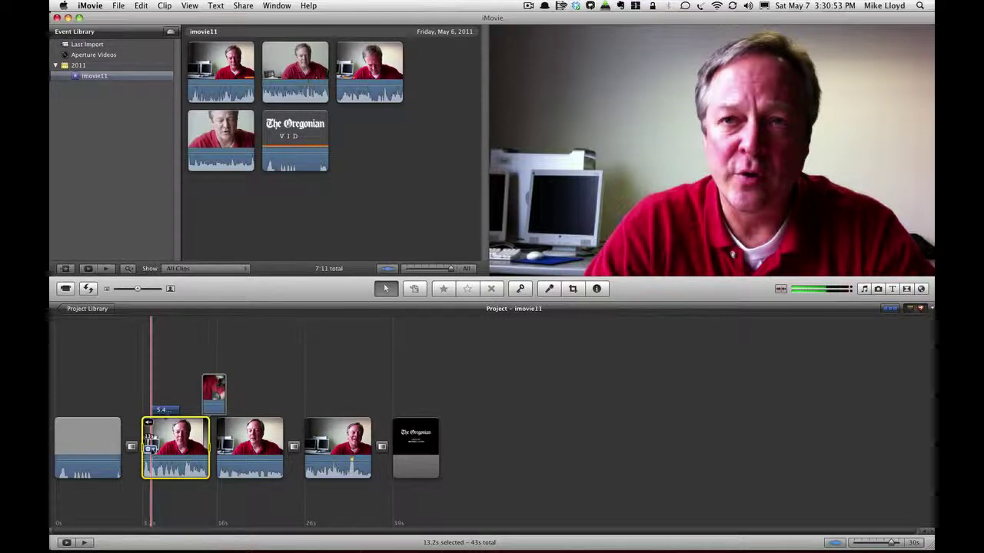
Step: Open the video adjustments for the first talking-head clip in the project
click(149, 448)
click(171, 460)
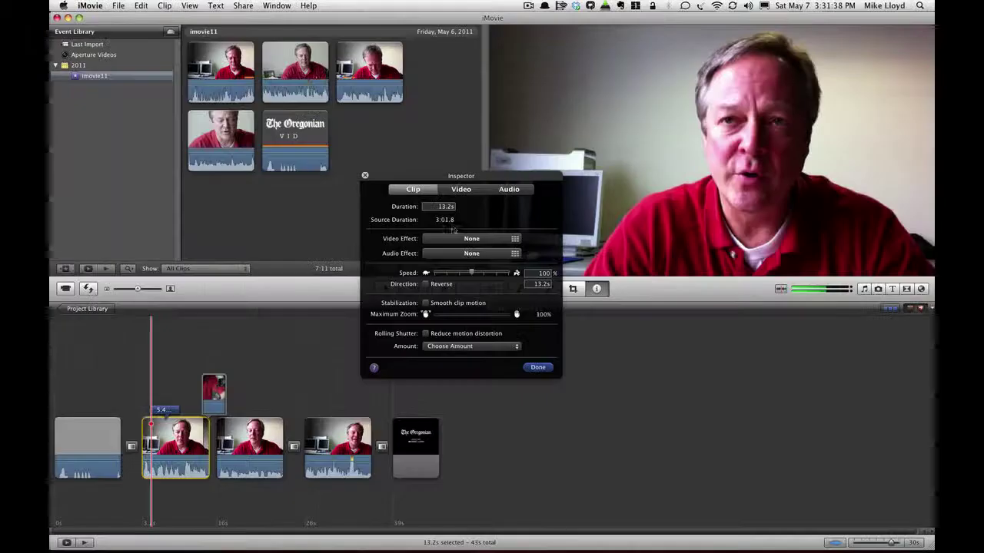
click(470, 189)
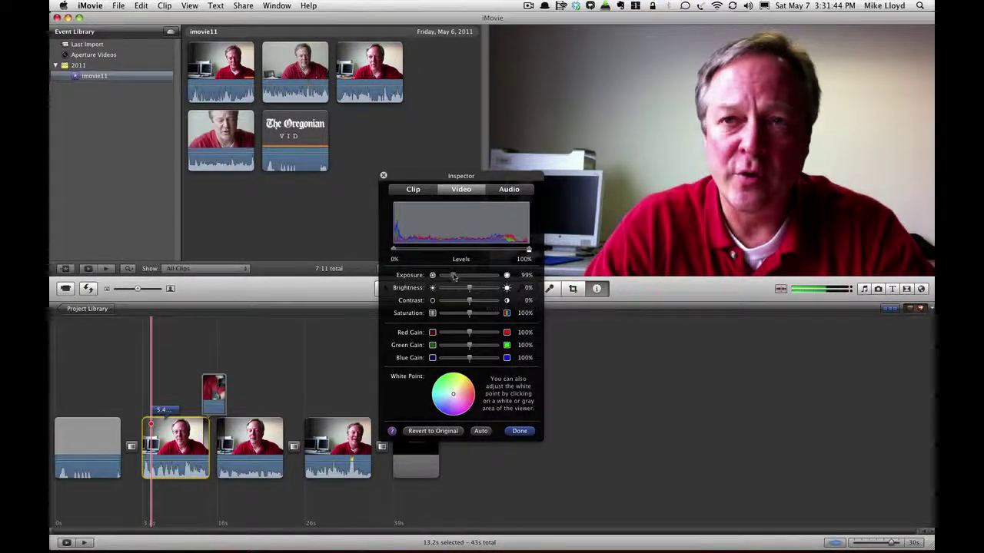
Step: Set the clip's exposure to 89%, brightness to 11% and saturation to 92%
drag(453, 275, 451, 275)
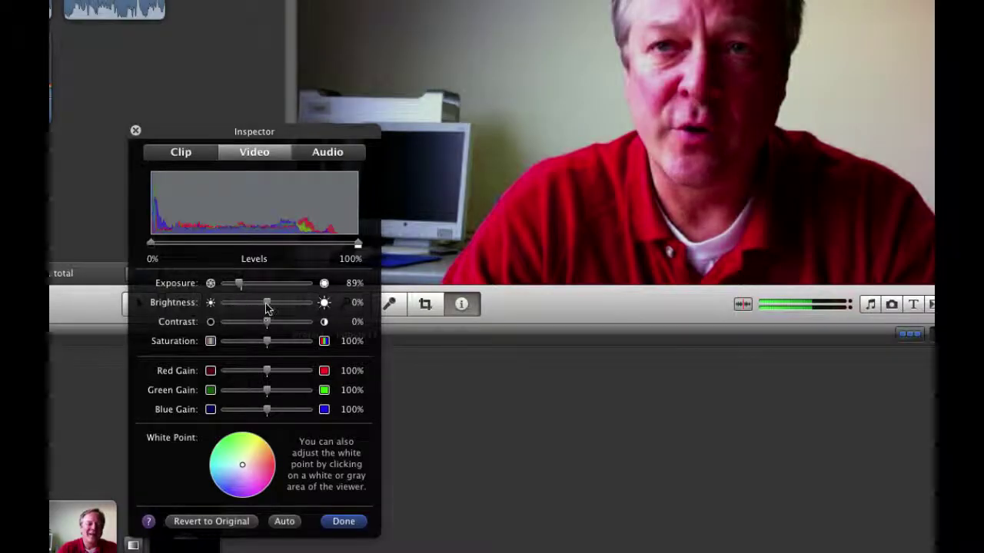
drag(265, 306, 265, 332)
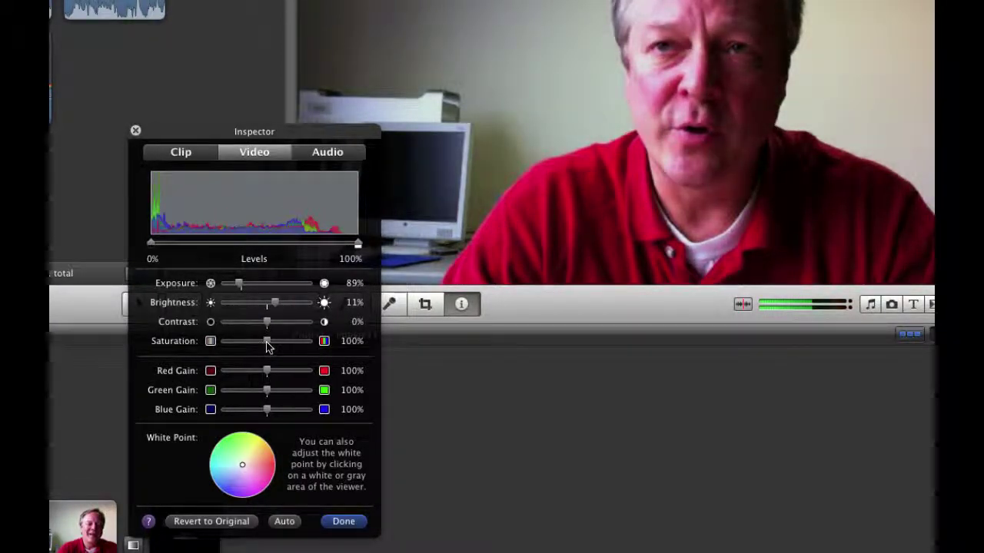
mouse_move(268, 346)
mouse_down()
mouse_move(318, 343)
mouse_move(209, 346)
mouse_move(264, 346)
mouse_up()
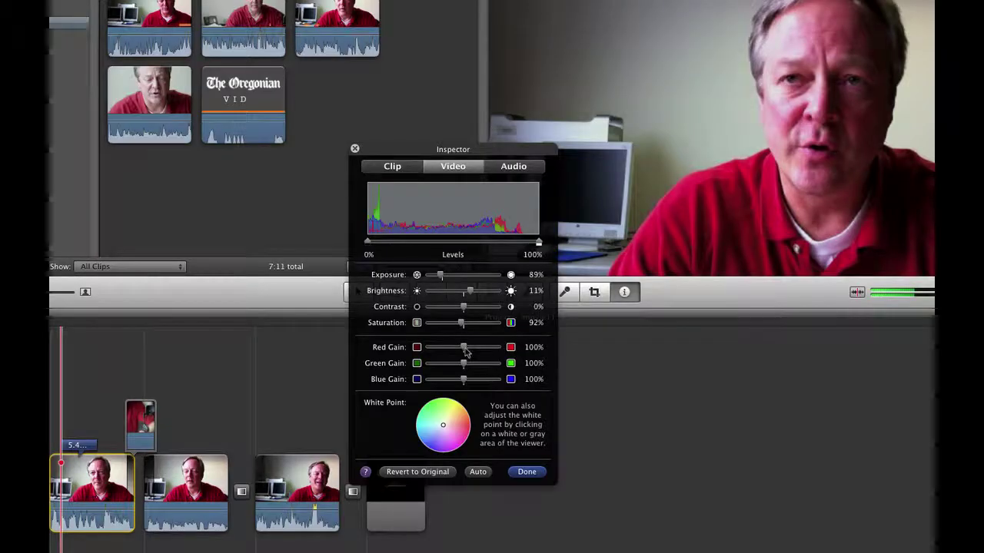
Step: Set the clip's red gain to 109%, green gain to 55% and blue gain to 28%, and try adjusting the white point
drag(463, 347, 448, 365)
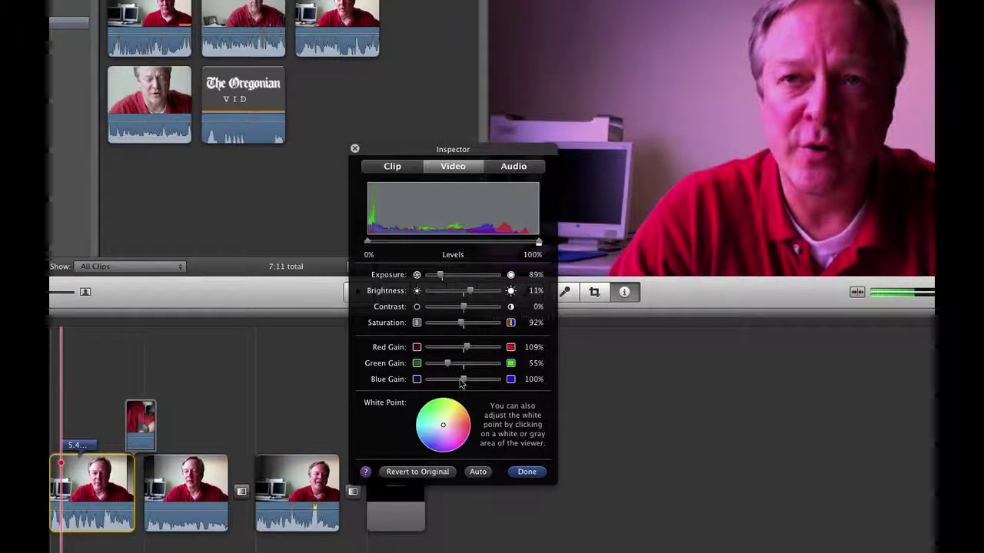
drag(494, 382, 439, 382)
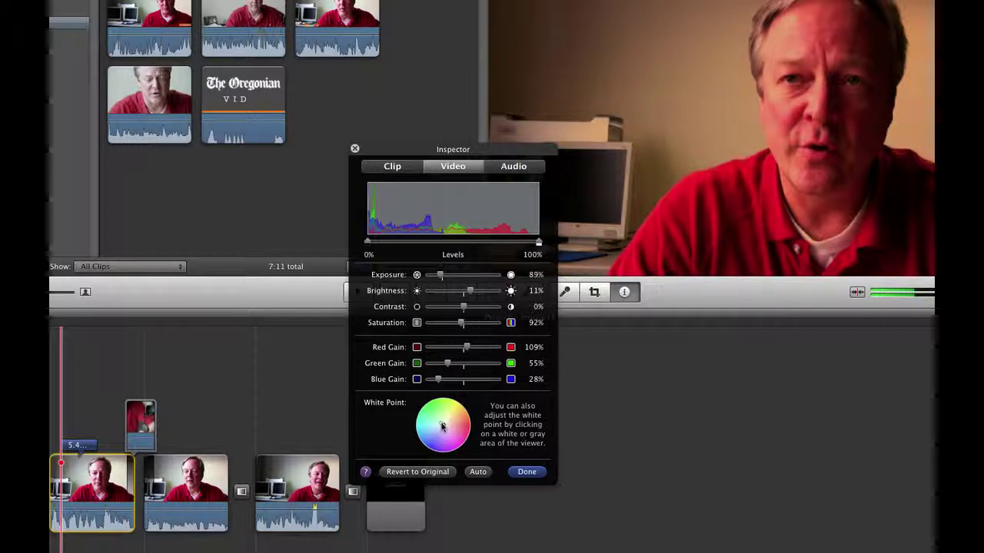
mouse_move(440, 420)
mouse_down()
mouse_move(455, 424)
mouse_move(443, 426)
mouse_up()
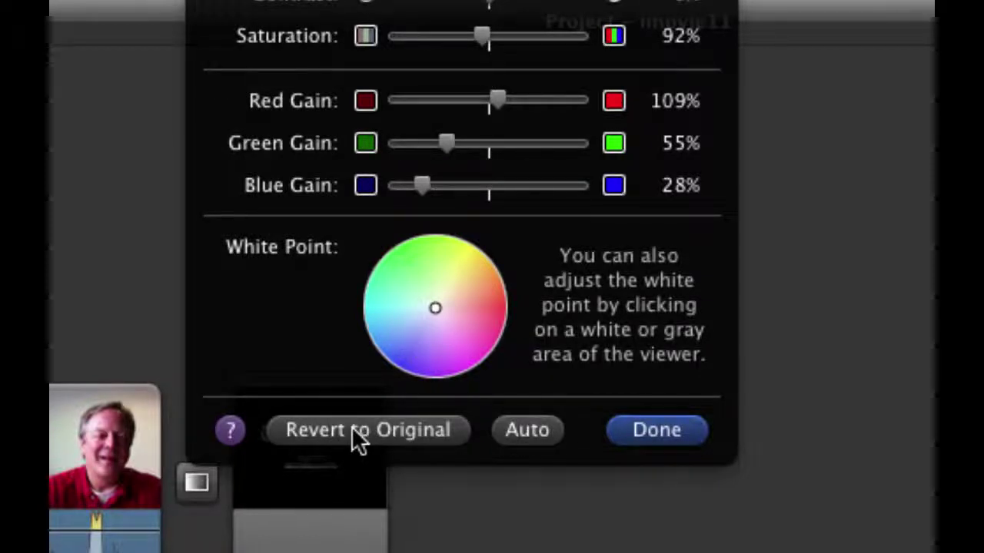
Step: Revert the clip's video adjustments to the original, then try the automatic correction and return the upper level to 100%
click(358, 432)
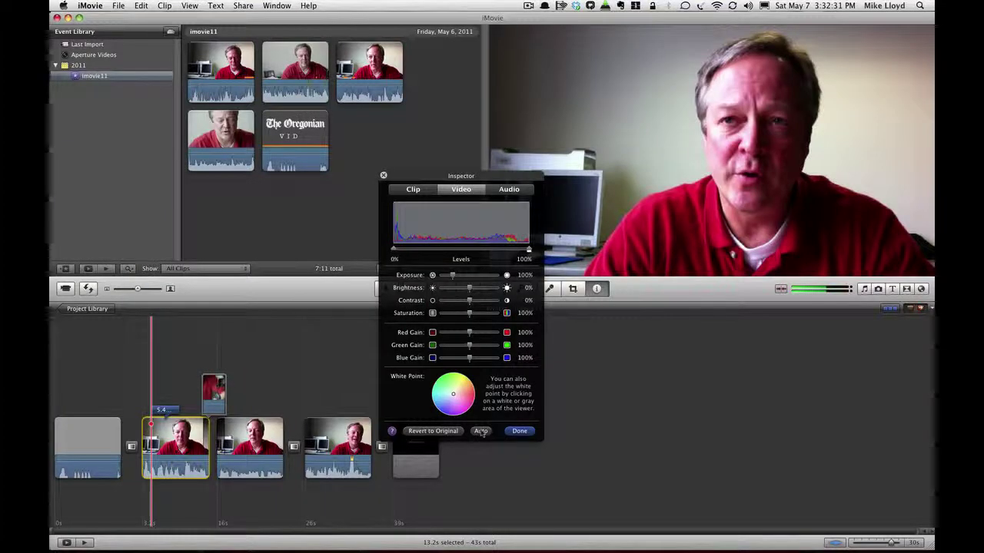
click(480, 431)
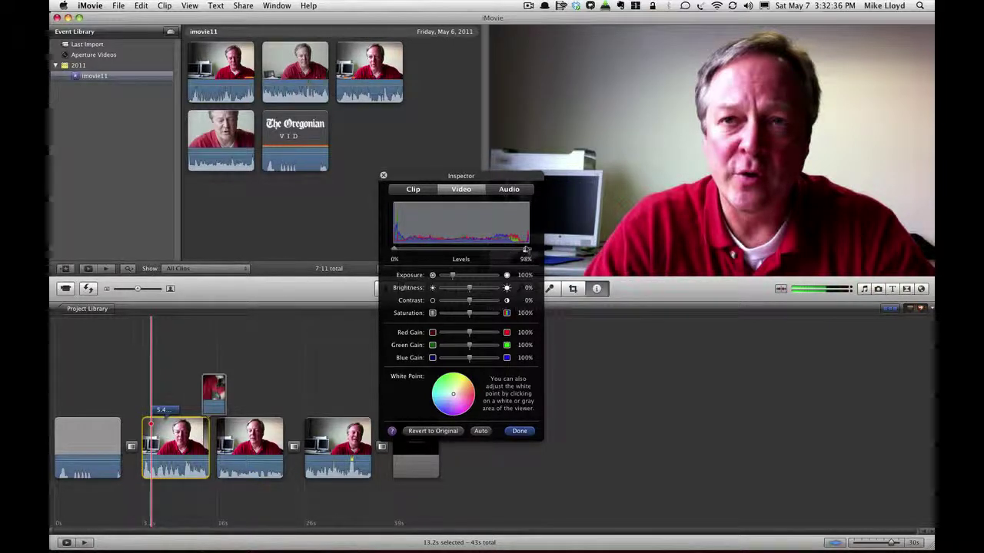
drag(527, 251, 533, 252)
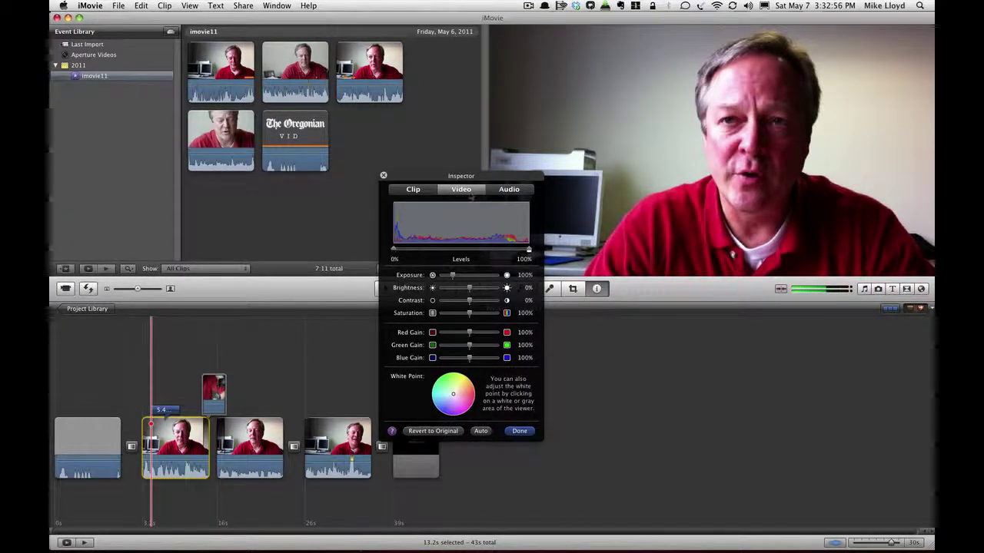
Step: In the clip's audio adjustments, try the volume control, set background noise reduction to 37% and switch that reduction off
click(507, 190)
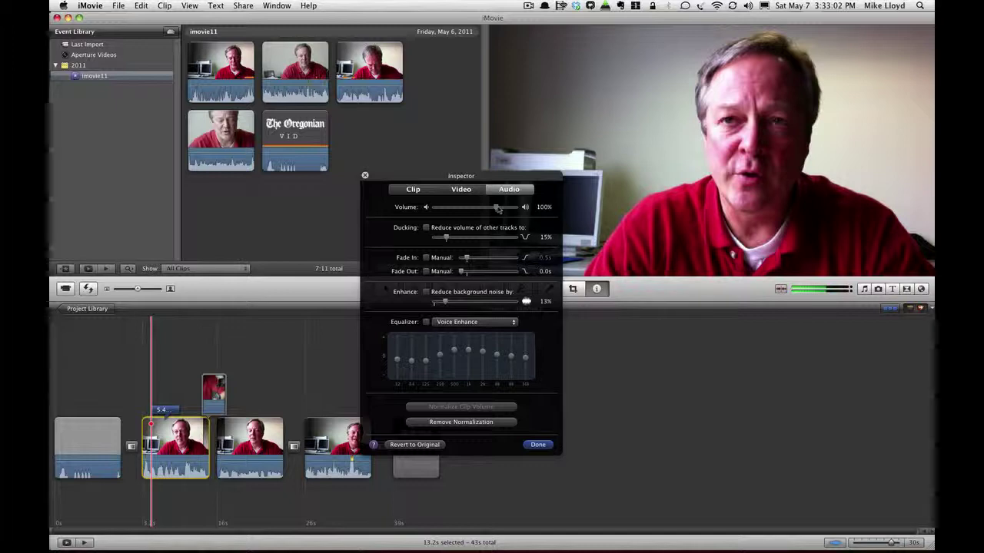
drag(499, 208, 492, 208)
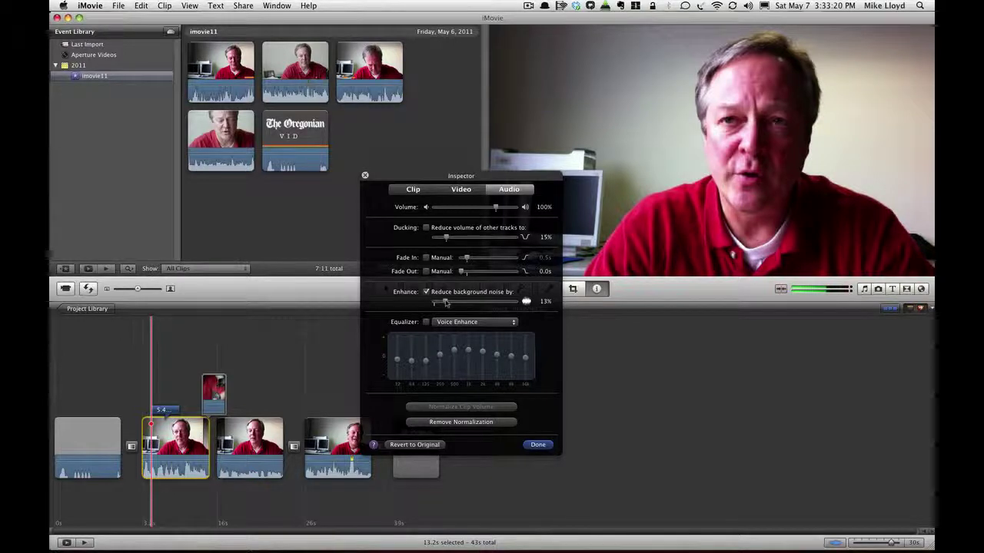
mouse_move(446, 302)
mouse_down()
mouse_move(504, 305)
mouse_move(456, 303)
mouse_up()
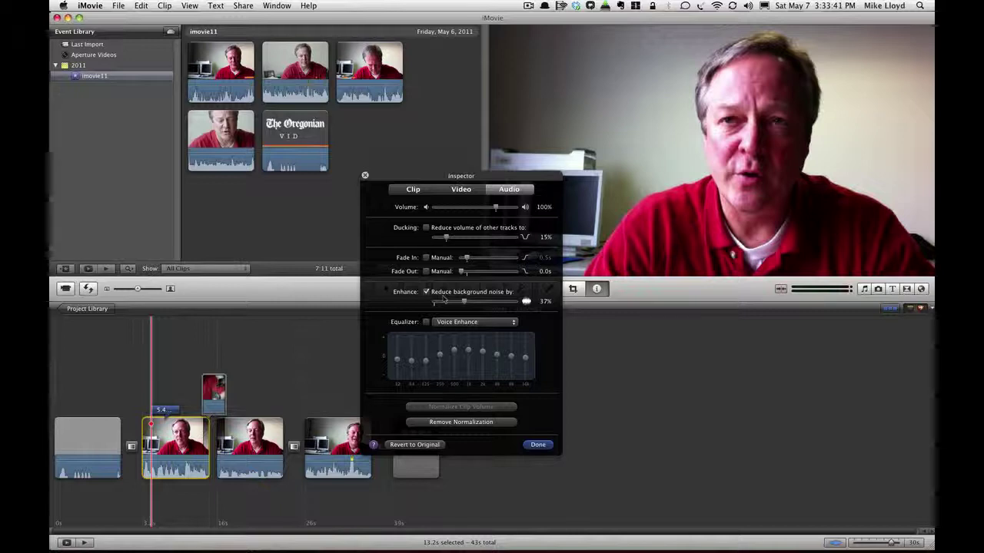
click(426, 292)
Step: Apply the Voice Enhance equalizer to the clip's audio and stop the preview playback
click(456, 323)
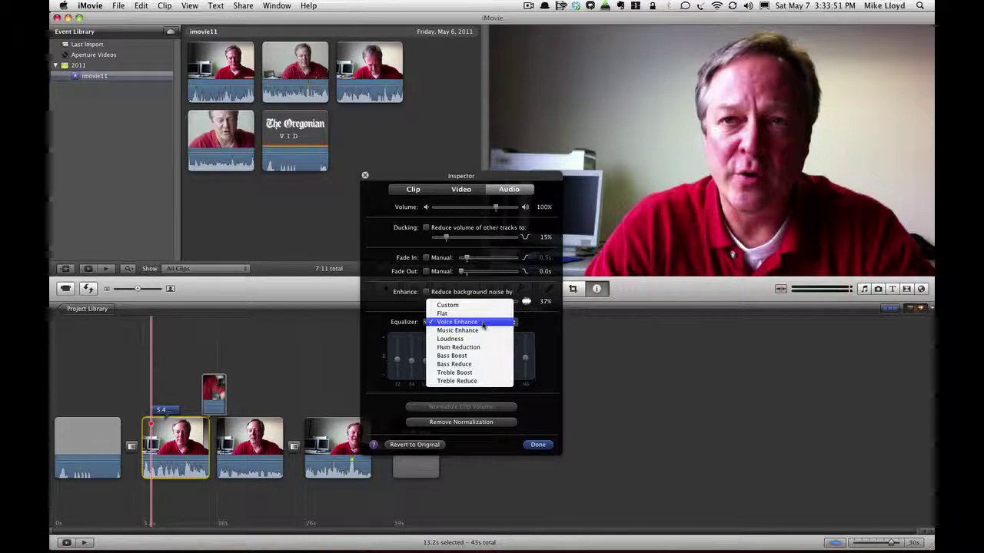
click(483, 323)
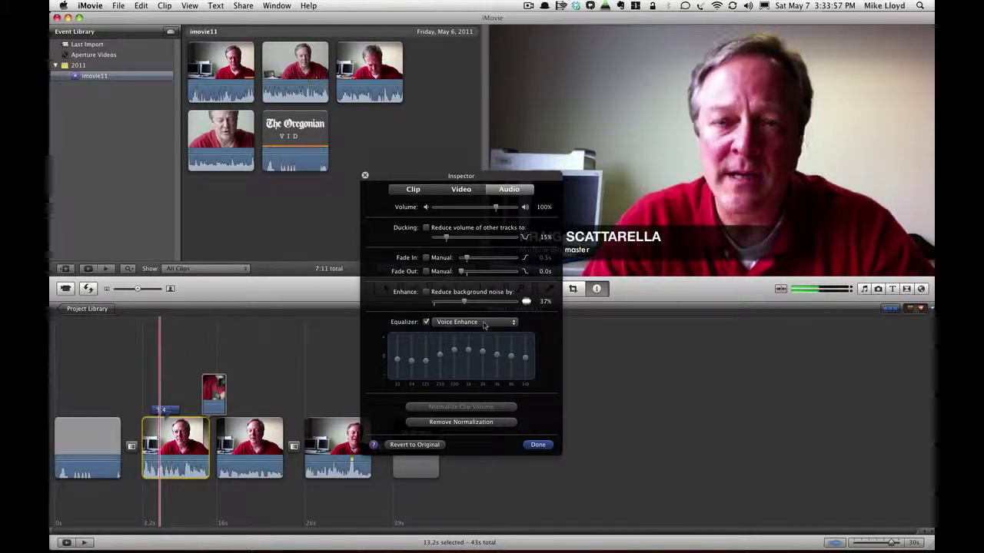
key(space)
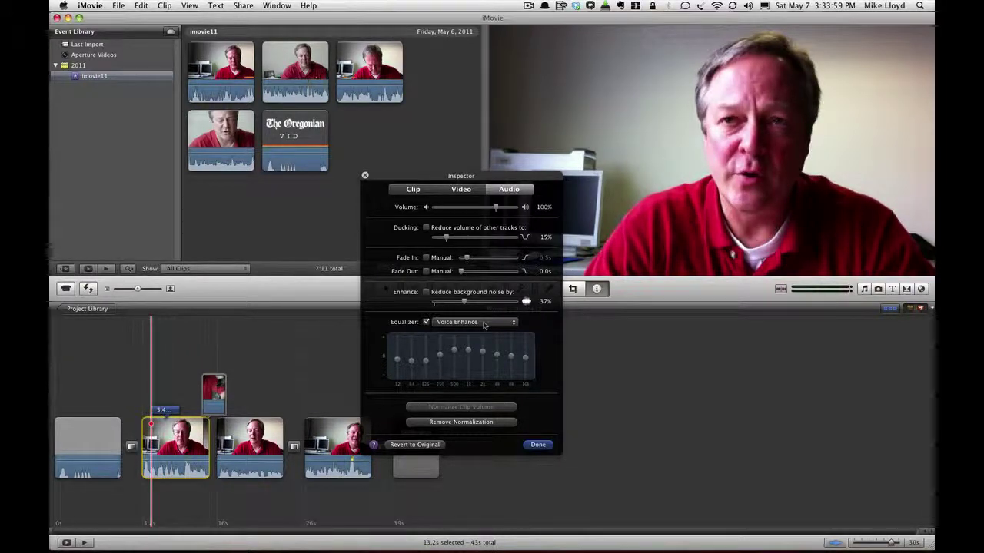
Step: Remove the clip's volume normalization, normalize it again, and remove the normalization once more
click(490, 424)
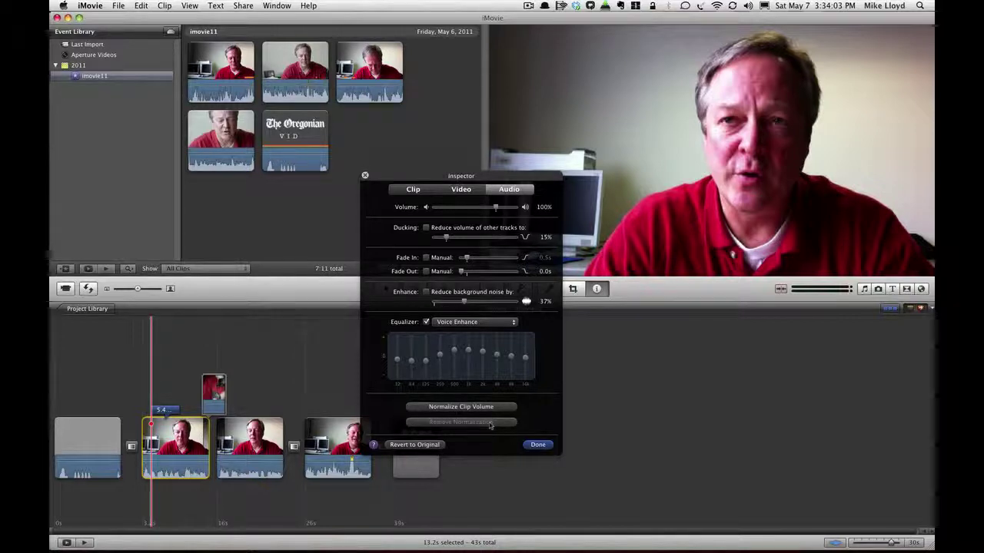
click(423, 410)
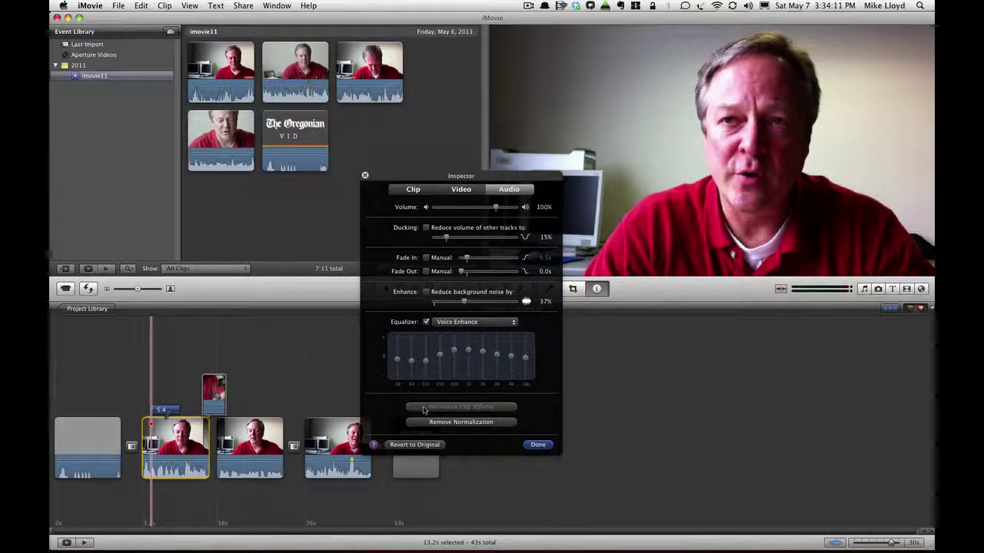
click(468, 423)
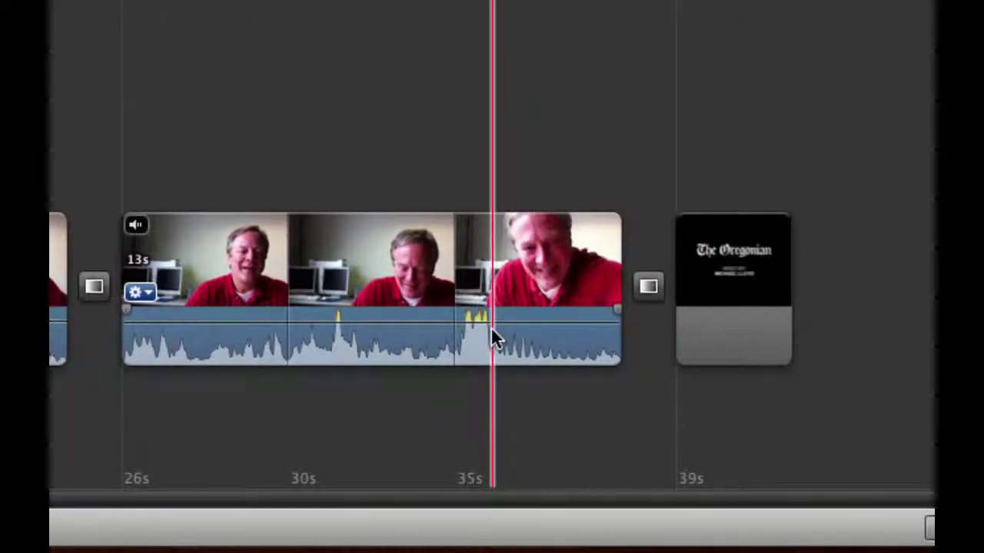
Step: Select the loud audio peaks near 35 s in the last talking-head clip and lower the volume of that section
click(490, 329)
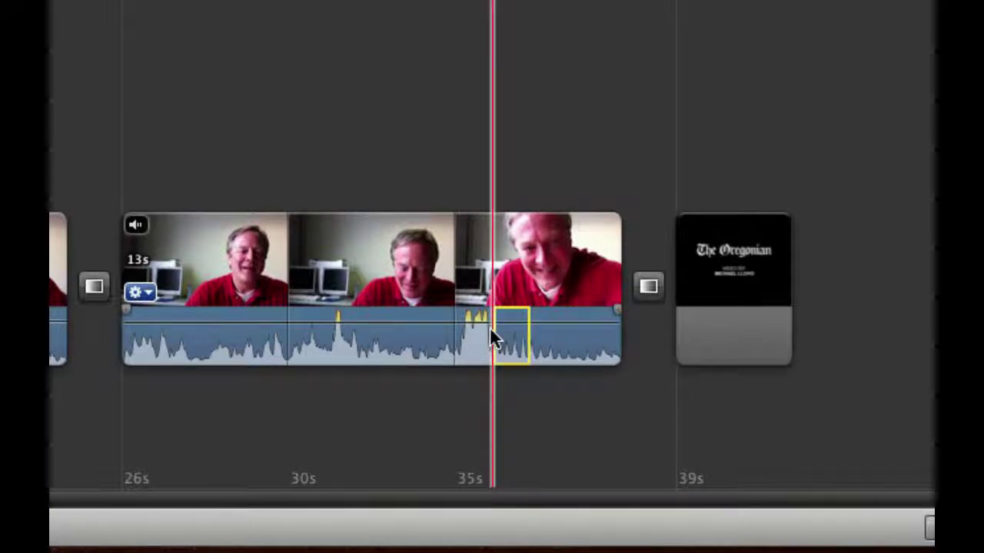
mouse_move(490, 329)
mouse_down()
mouse_move(459, 329)
mouse_move(488, 331)
mouse_up()
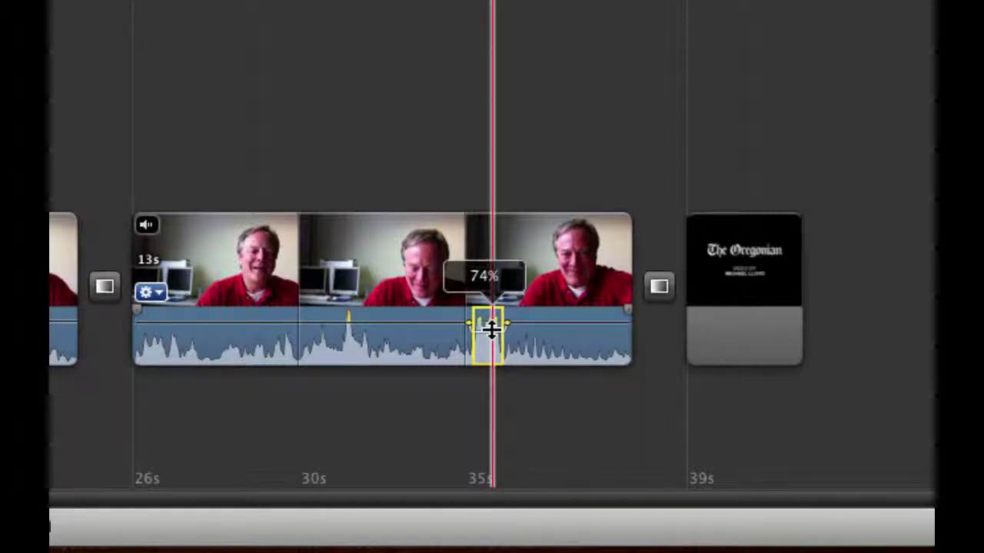
drag(492, 330, 492, 334)
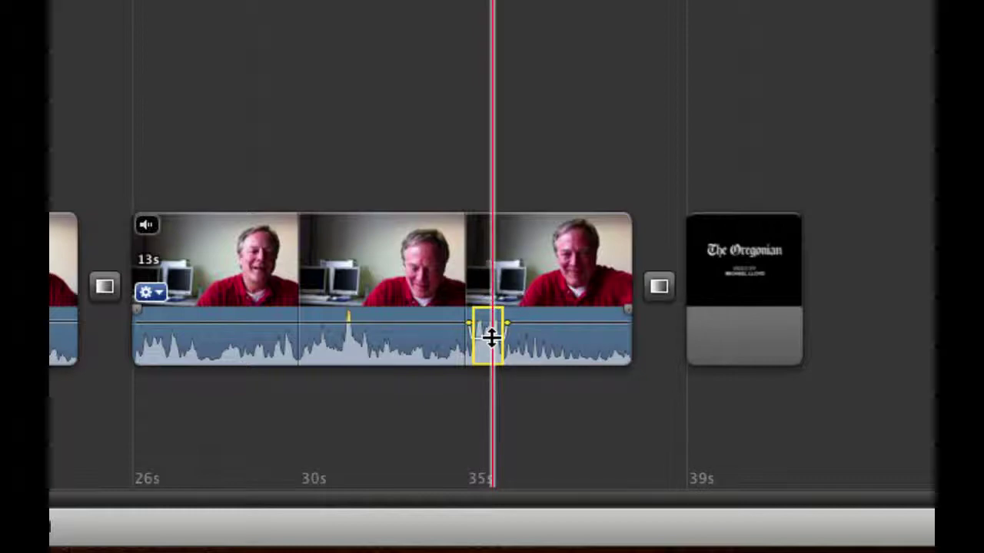
Step: Lengthen the volume fades on both sides of the lowered audio section by moving their fade points outward
scroll(492, 336, right, 3)
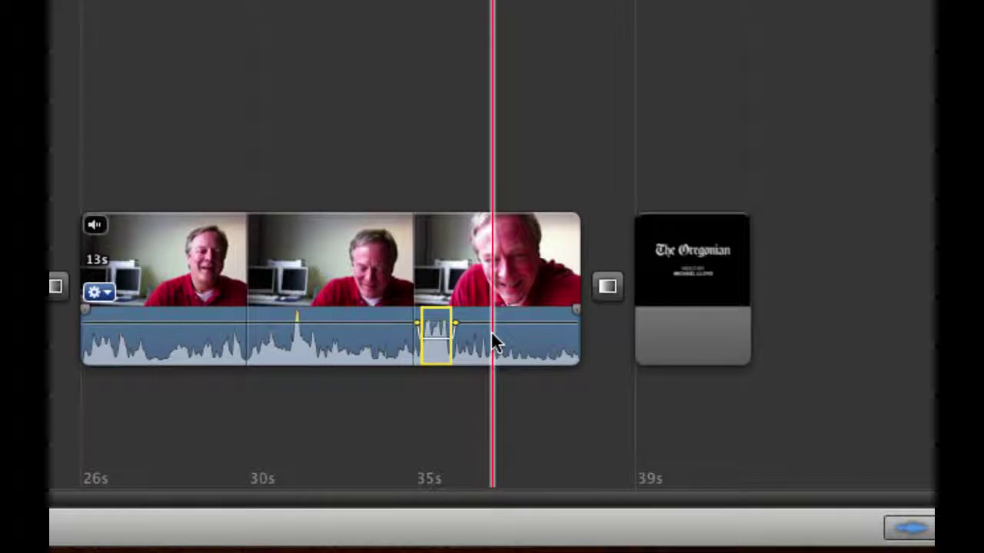
scroll(492, 338, left, 2)
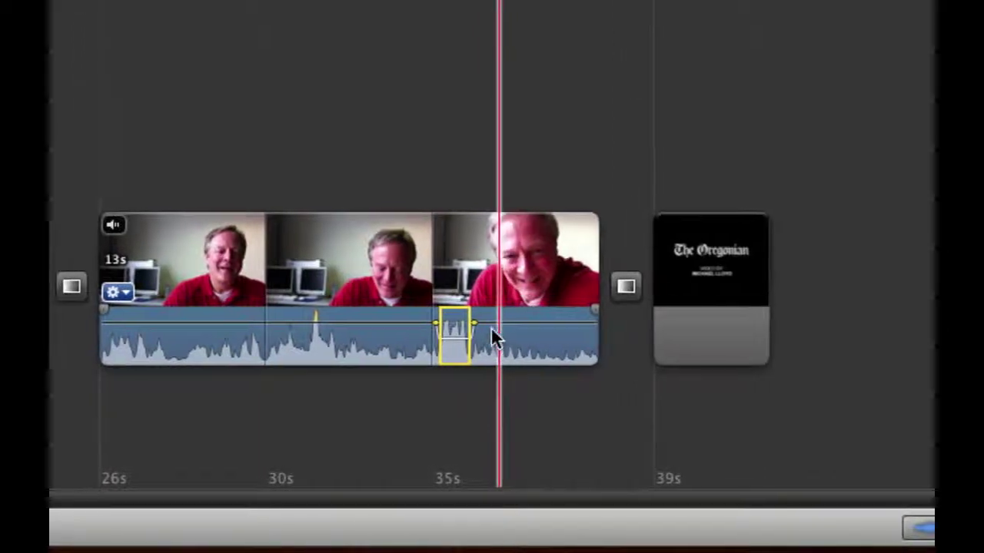
scroll(492, 331, left, 1)
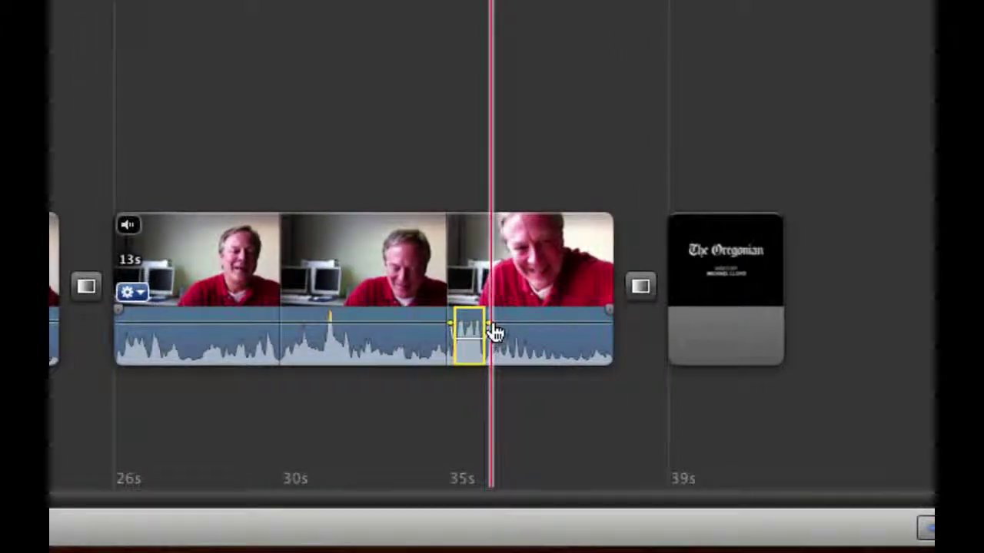
scroll(494, 332, right, 3)
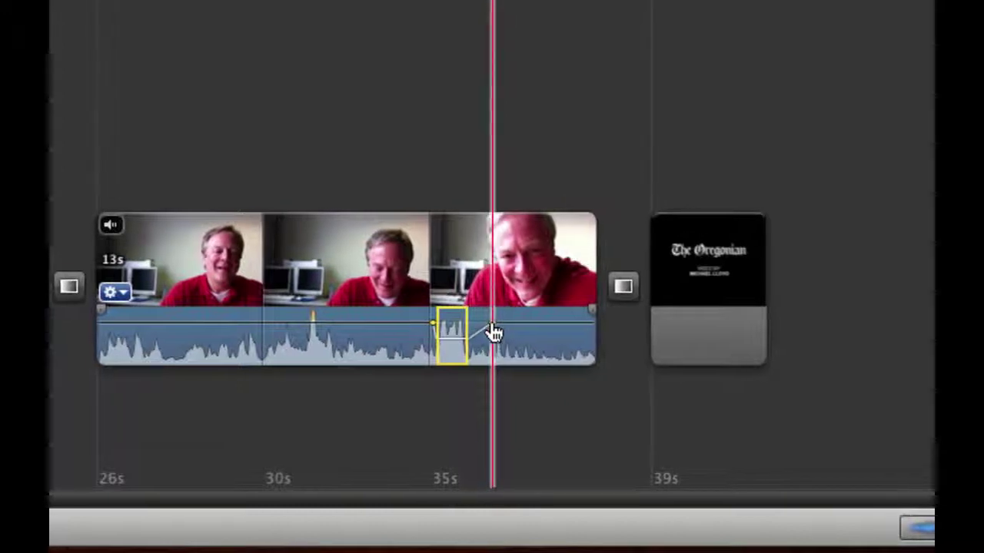
scroll(493, 330, left, 4)
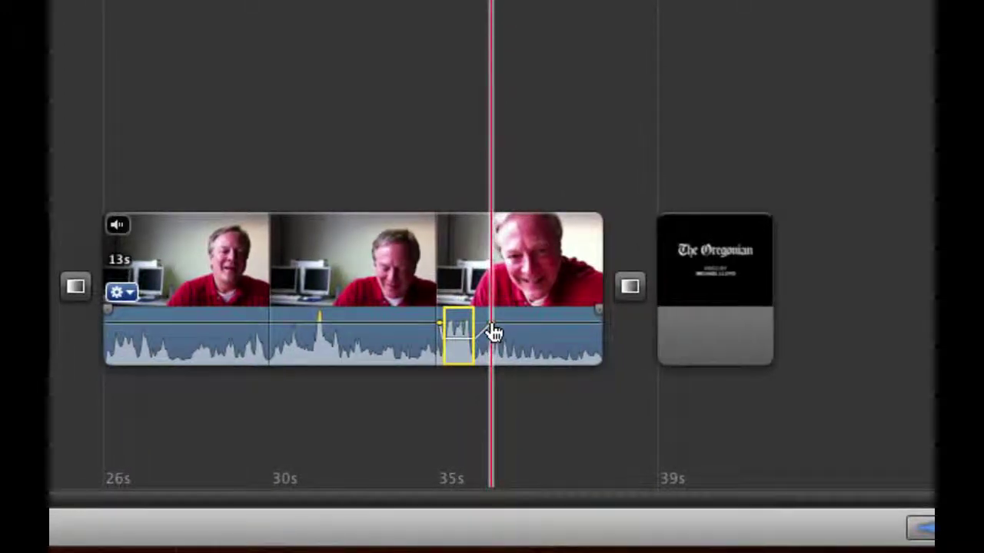
scroll(492, 329, left, 1)
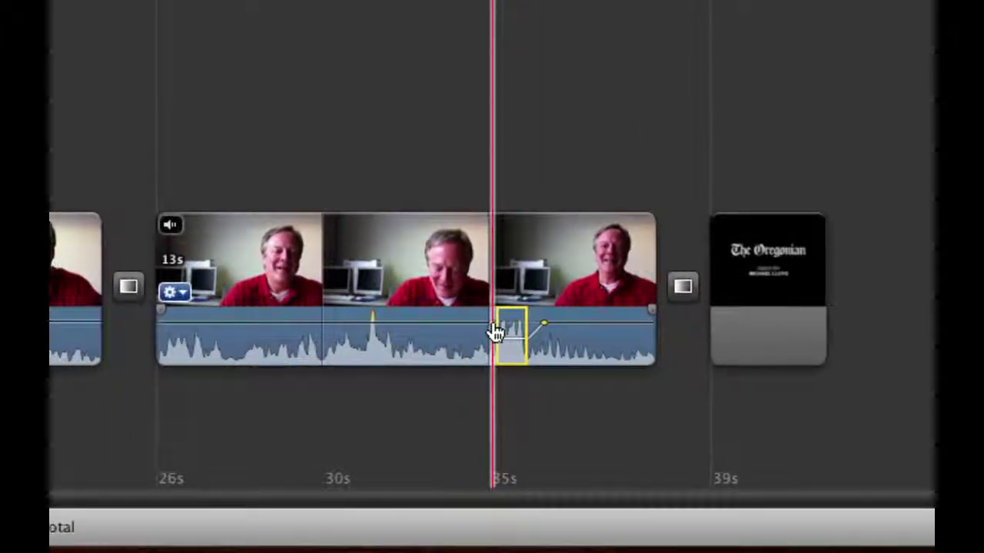
scroll(494, 332, left, 1)
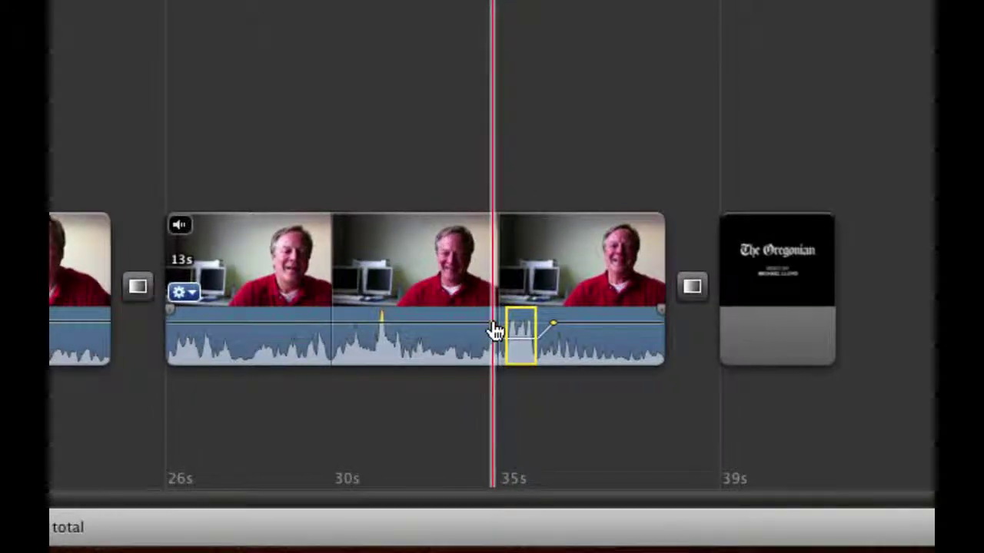
scroll(494, 330, left, 2)
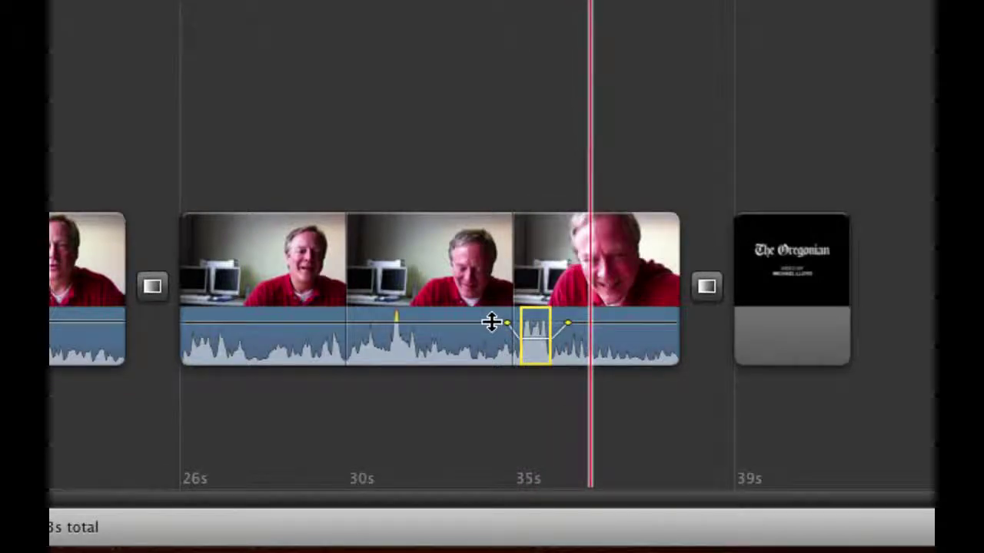
scroll(492, 321, right, 7)
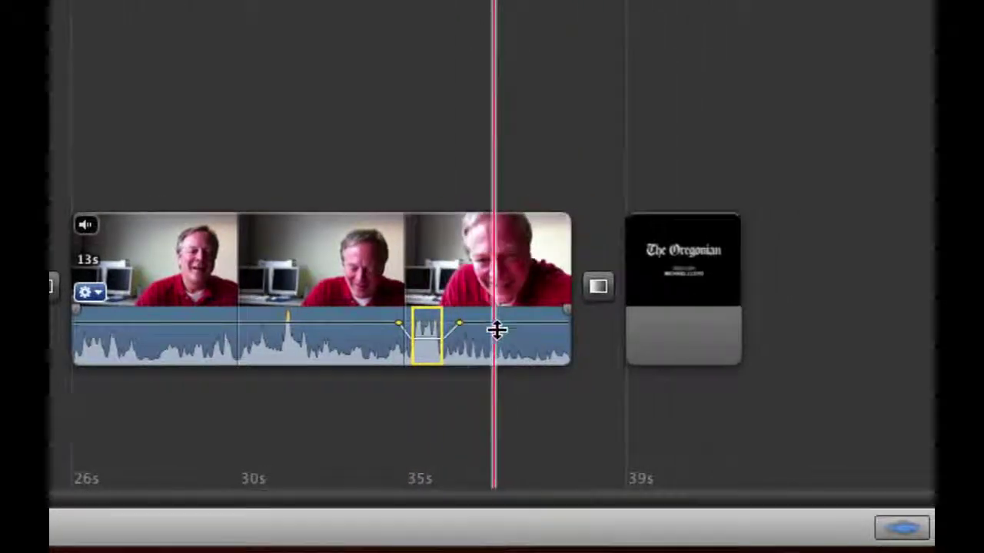